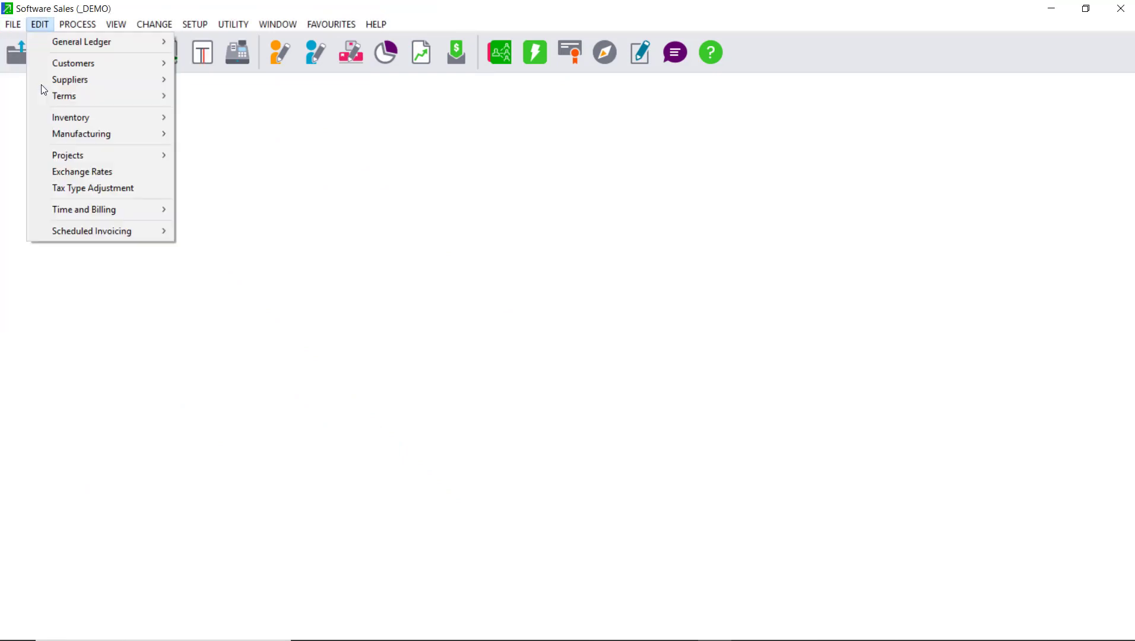
# Step: Set the Export / Import function to Export Customer Accounts, ready for a file name
pyautogui.press('Escape')
pyautogui.click(16, 28)
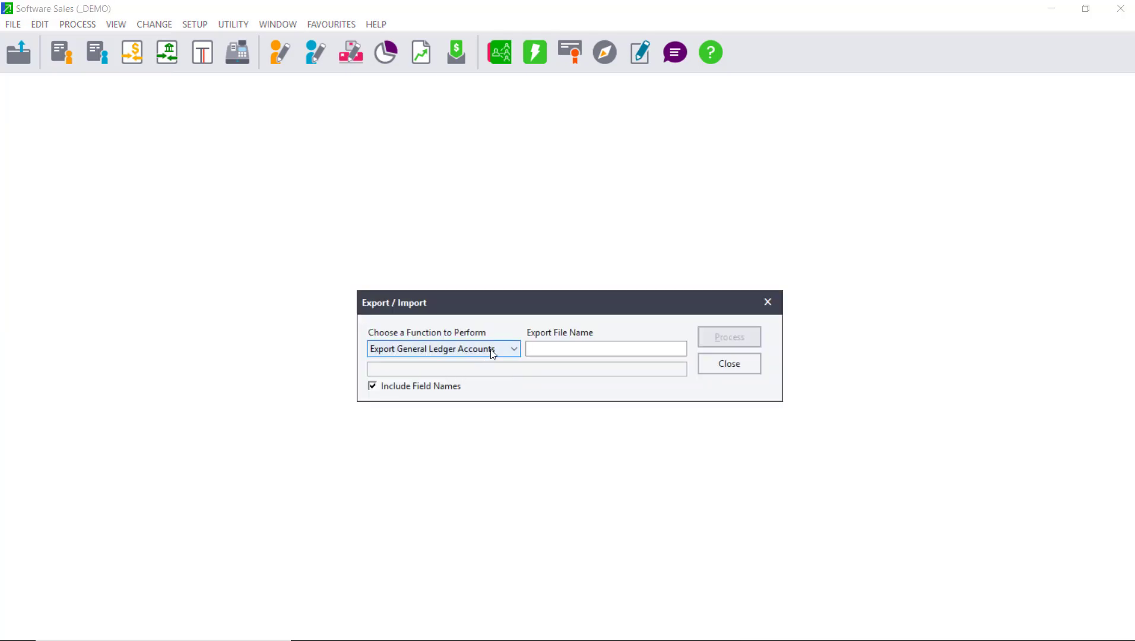
pyautogui.click(493, 354)
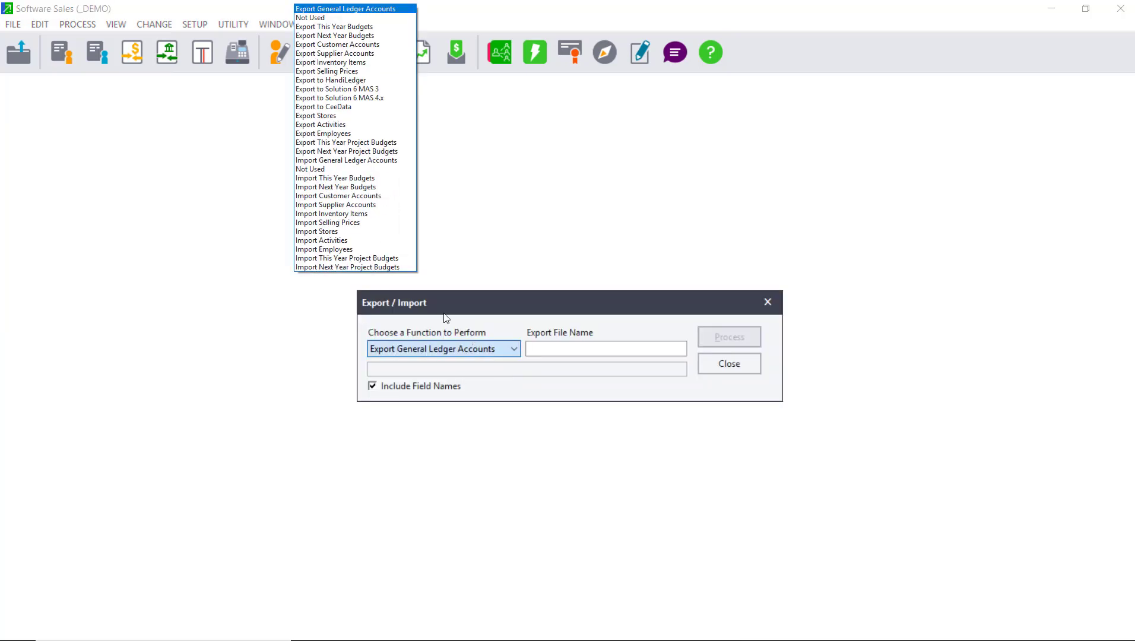
pyautogui.click(334, 48)
pyautogui.click(621, 354)
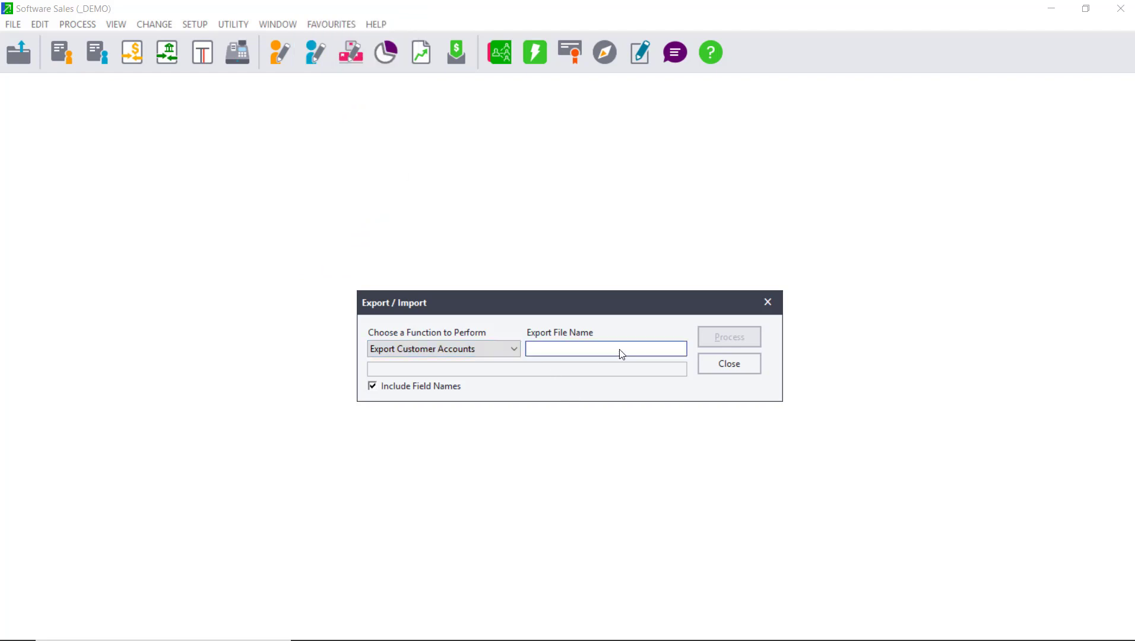
# Step: Save the export file as customers.csv on the Desktop
pyautogui.click(678, 351)
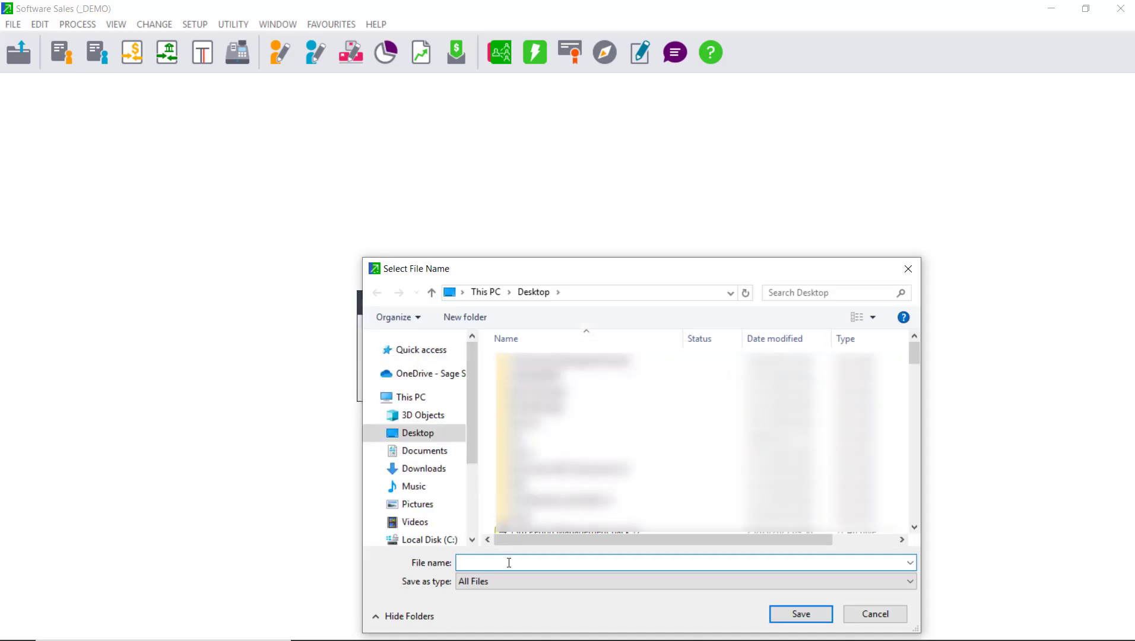
pyautogui.write('custo')
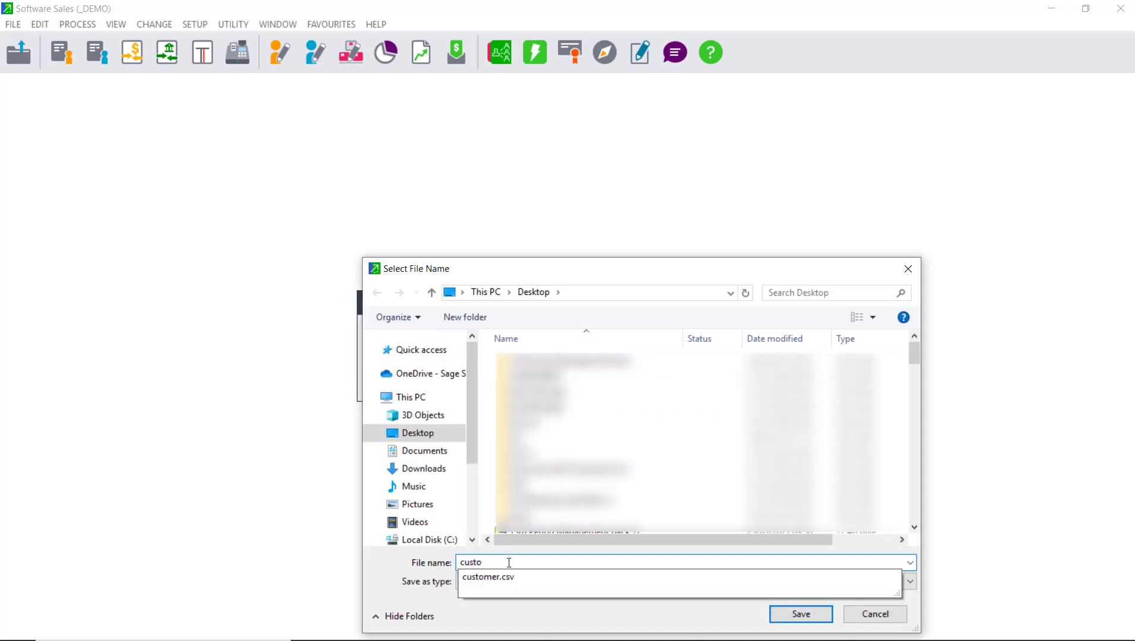
pyautogui.write('mers.c')
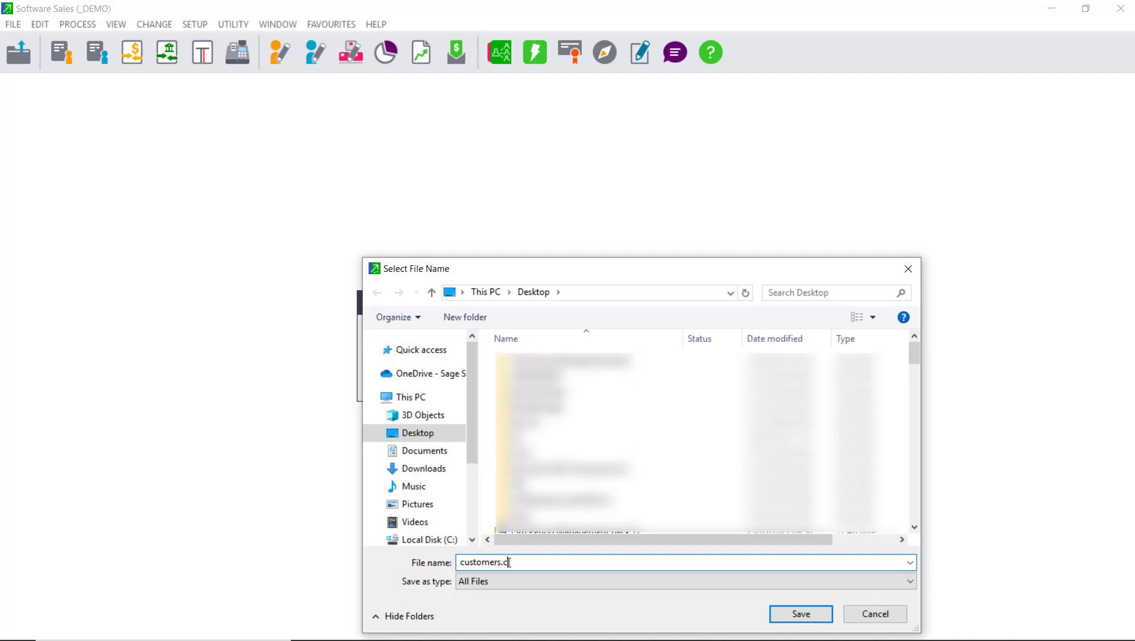
pyautogui.write('sv')
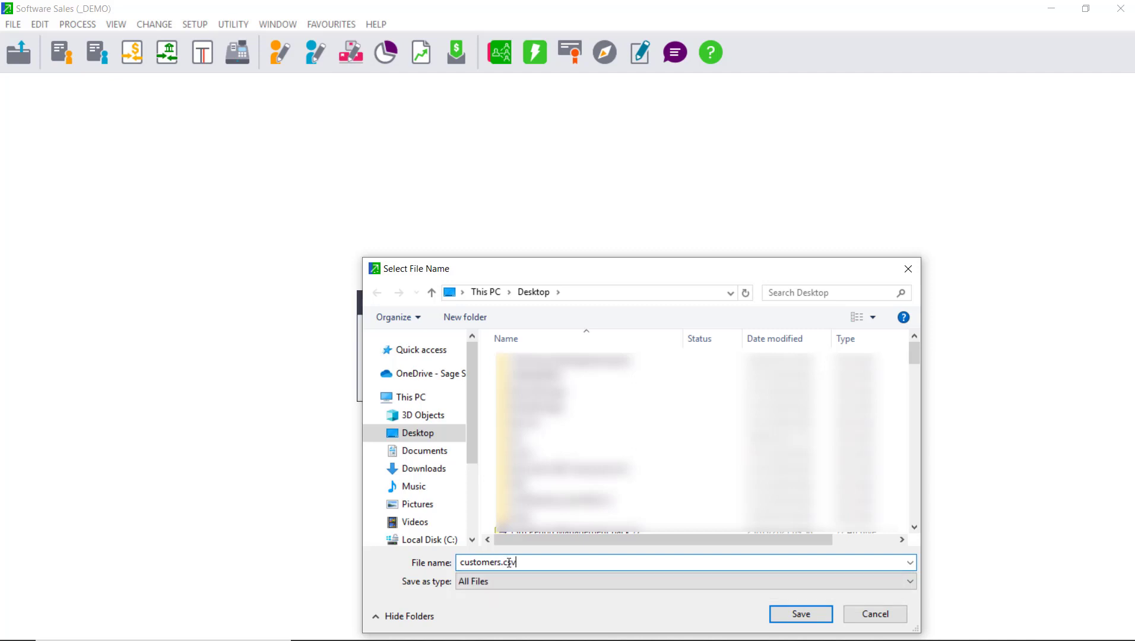
pyautogui.click(801, 615)
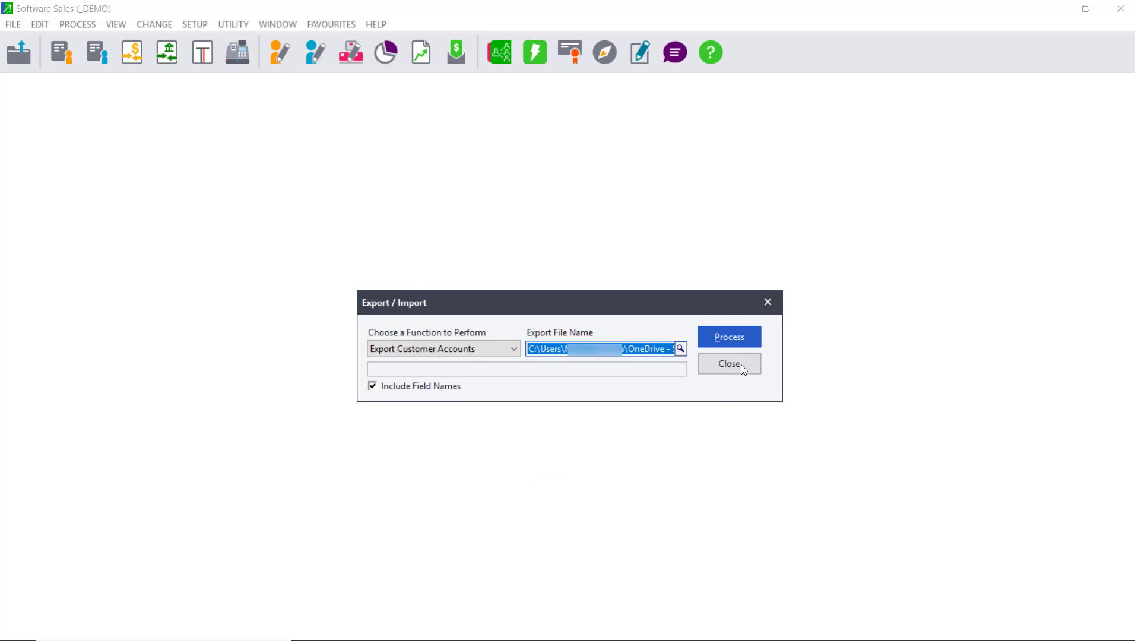
# Step: Run the export with the default full customer range, exporting 19 records
pyautogui.click(736, 328)
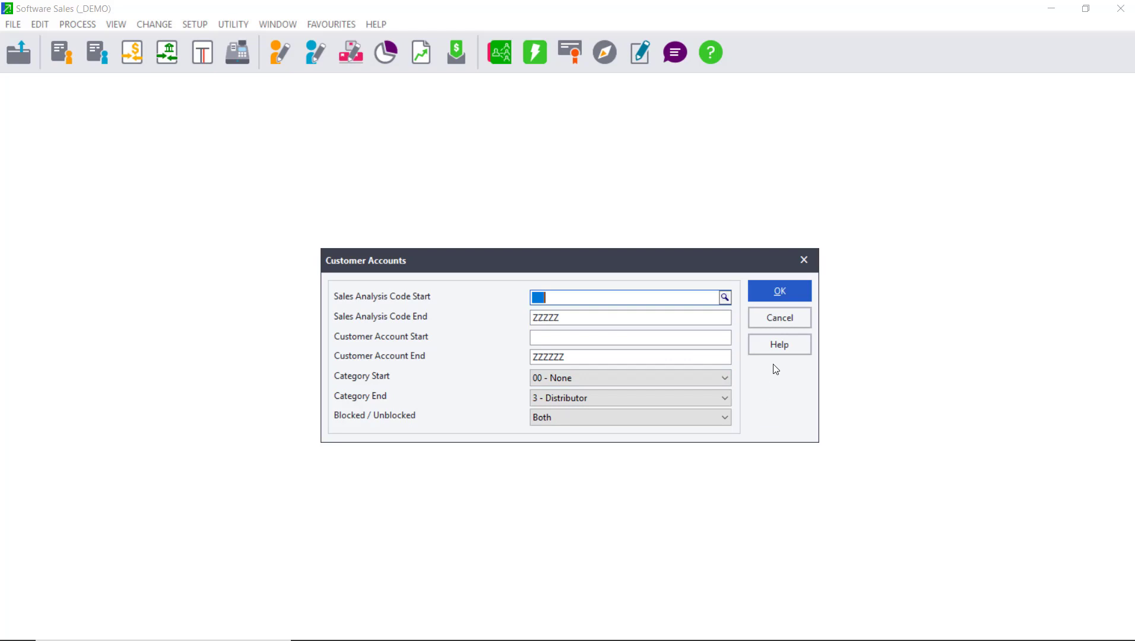
pyautogui.click(781, 293)
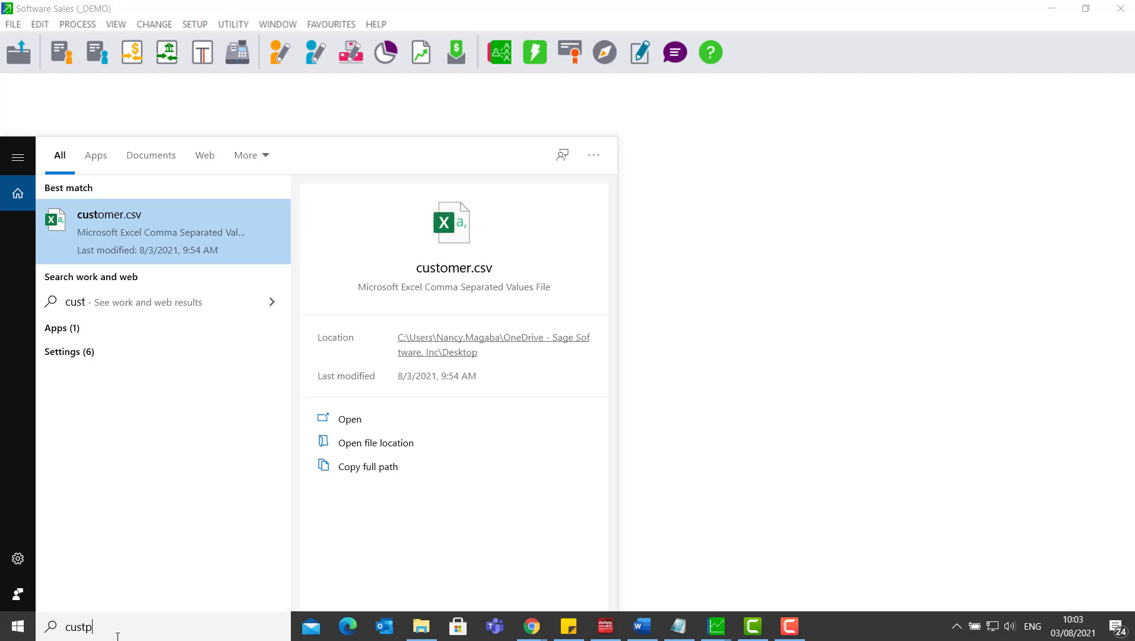
# Step: Correct the search text and open customer.csv in Excel from the results
pyautogui.press('BackSpace')
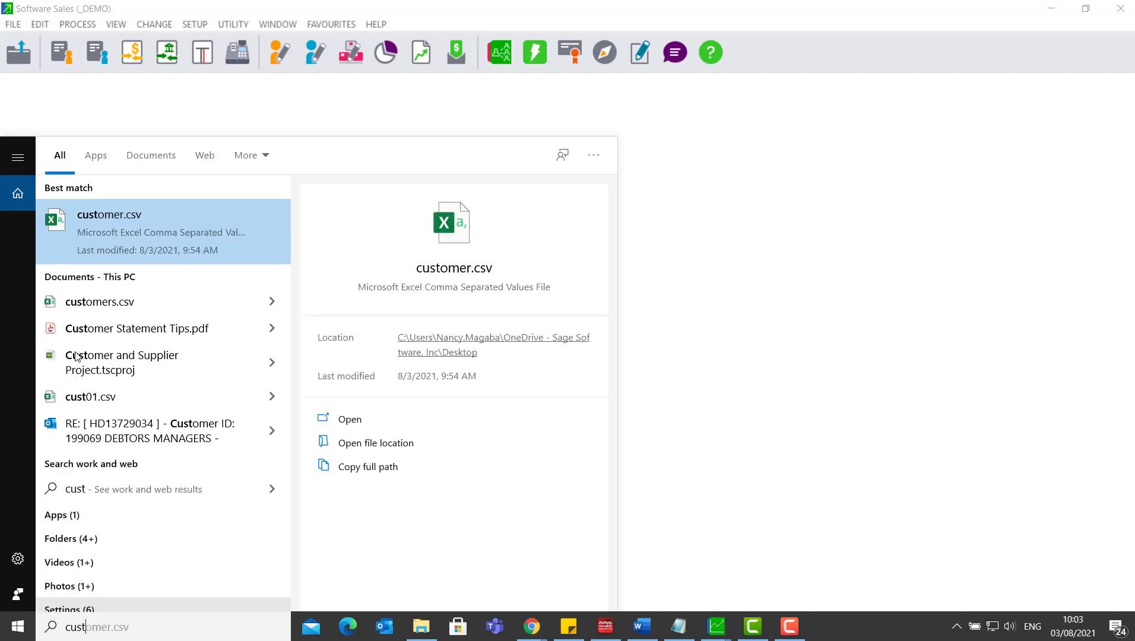
pyautogui.click(127, 232)
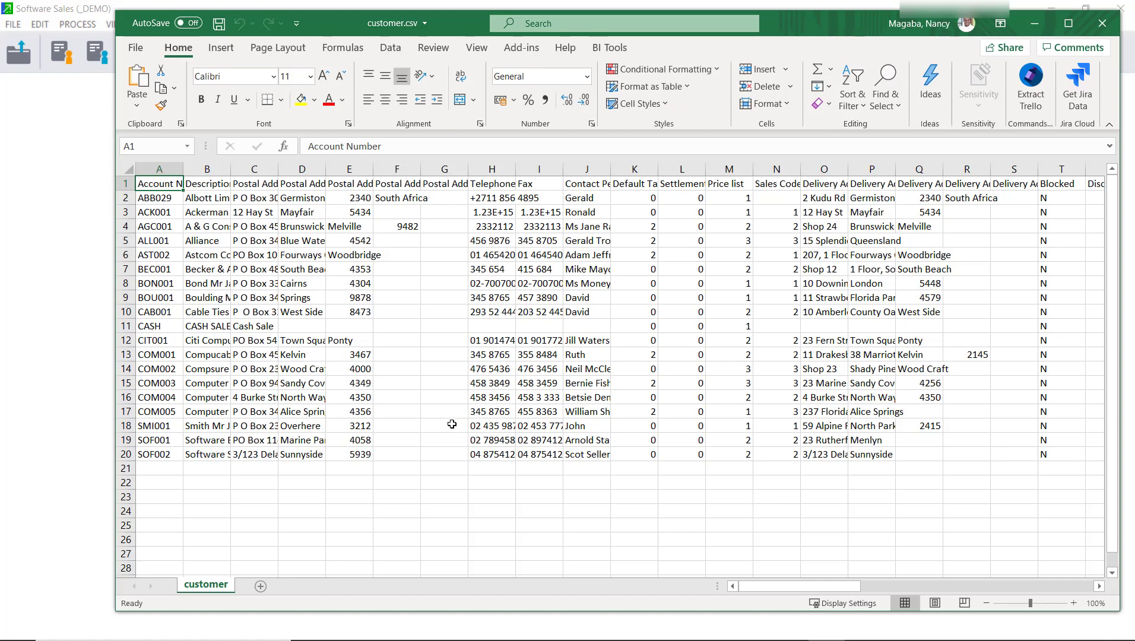
# Step: AutoFit the customer.csv column widths so all headers and entries are readable
pyautogui.click(123, 184)
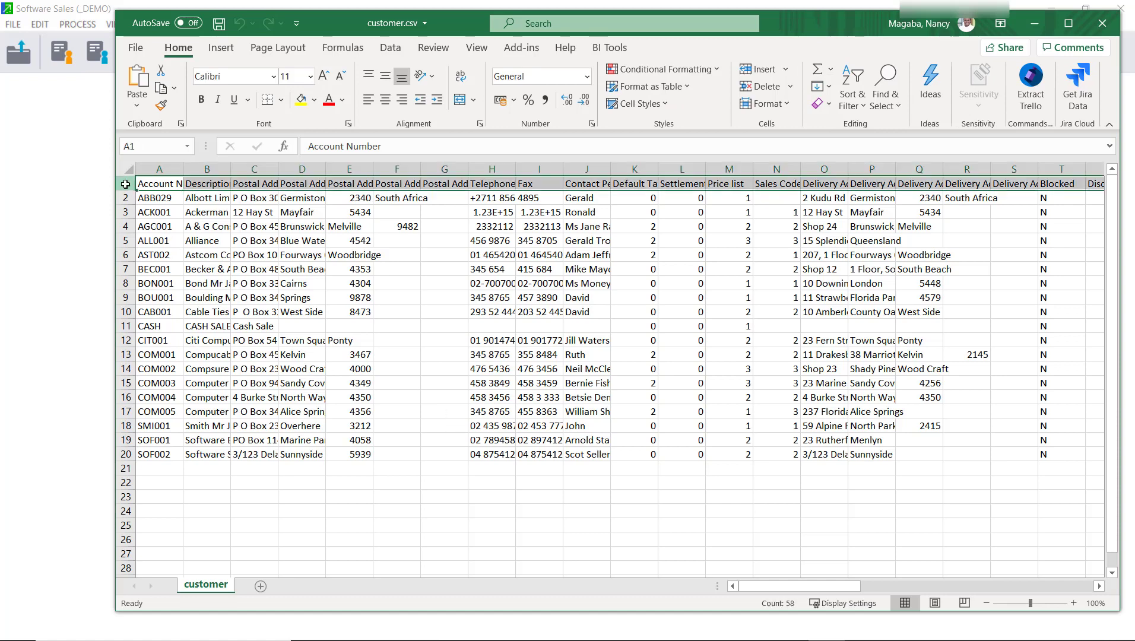
pyautogui.click(169, 468)
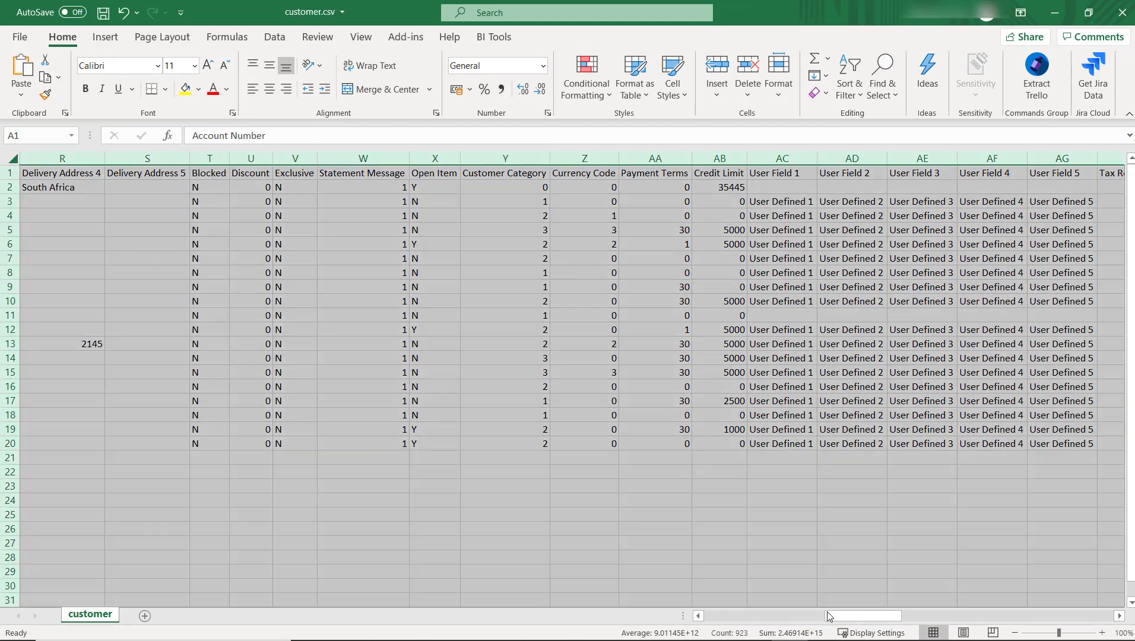
pyautogui.moveTo(831, 618); pyautogui.dragTo(698, 615)
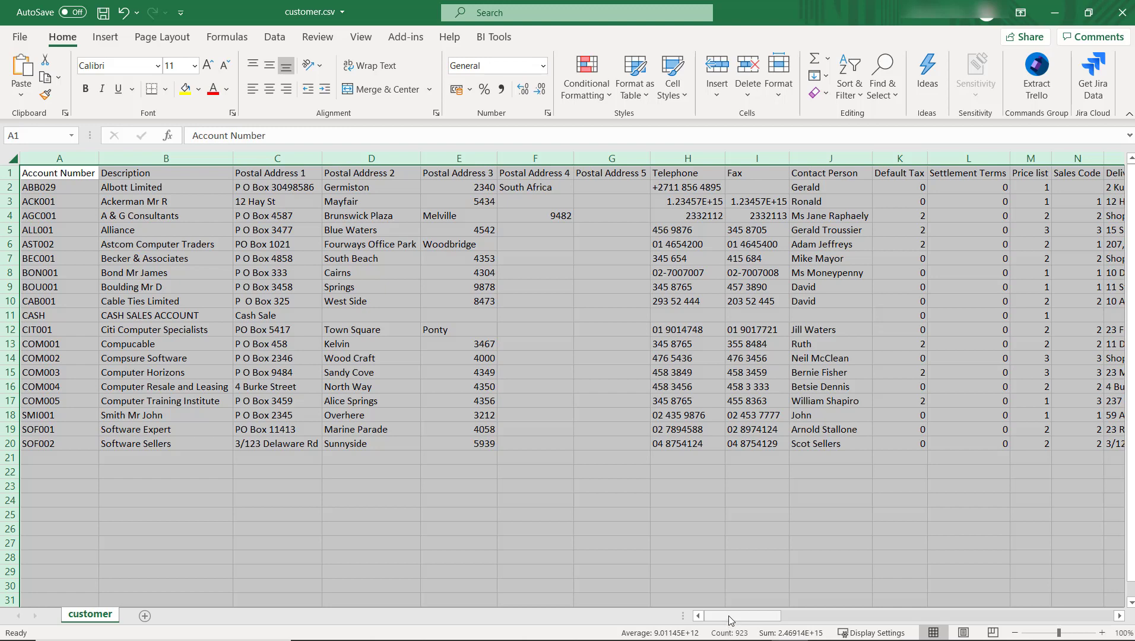
# Step: Replace the Currency Code in cells Z2 and Z3 with empty quotes ""
pyautogui.moveTo(731, 620); pyautogui.dragTo(853, 621)
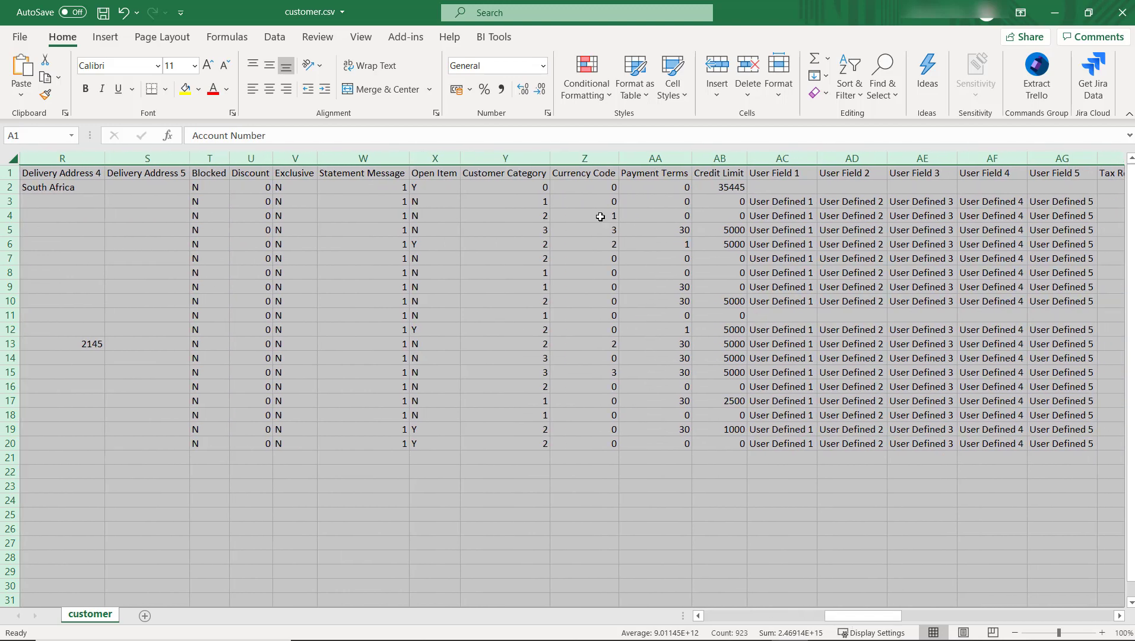
pyautogui.click(590, 161)
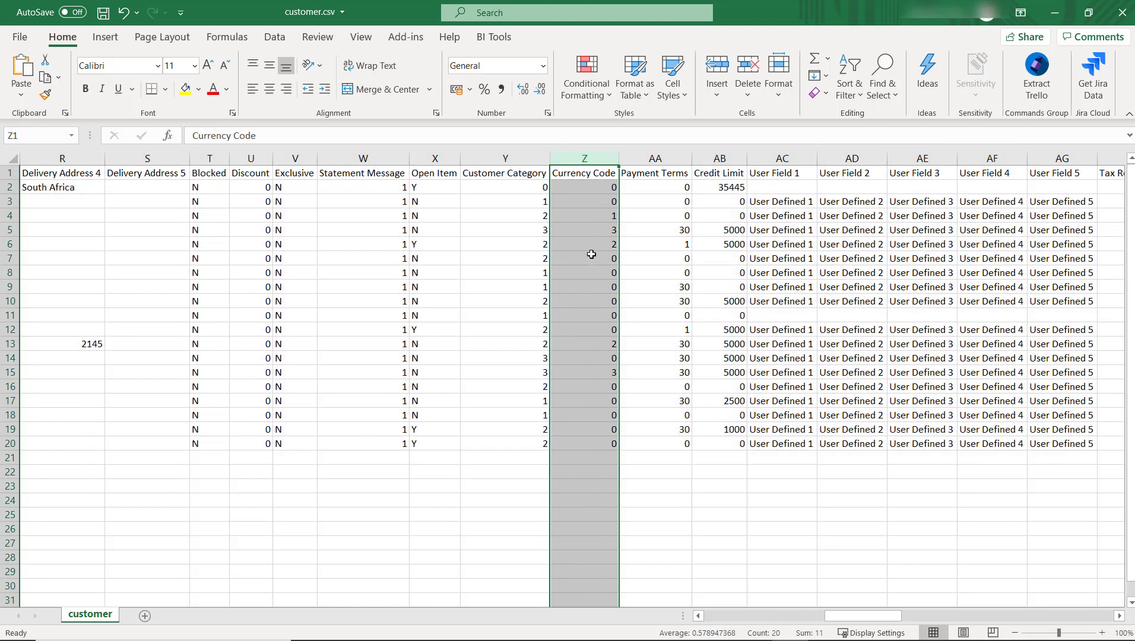
pyautogui.click(595, 188)
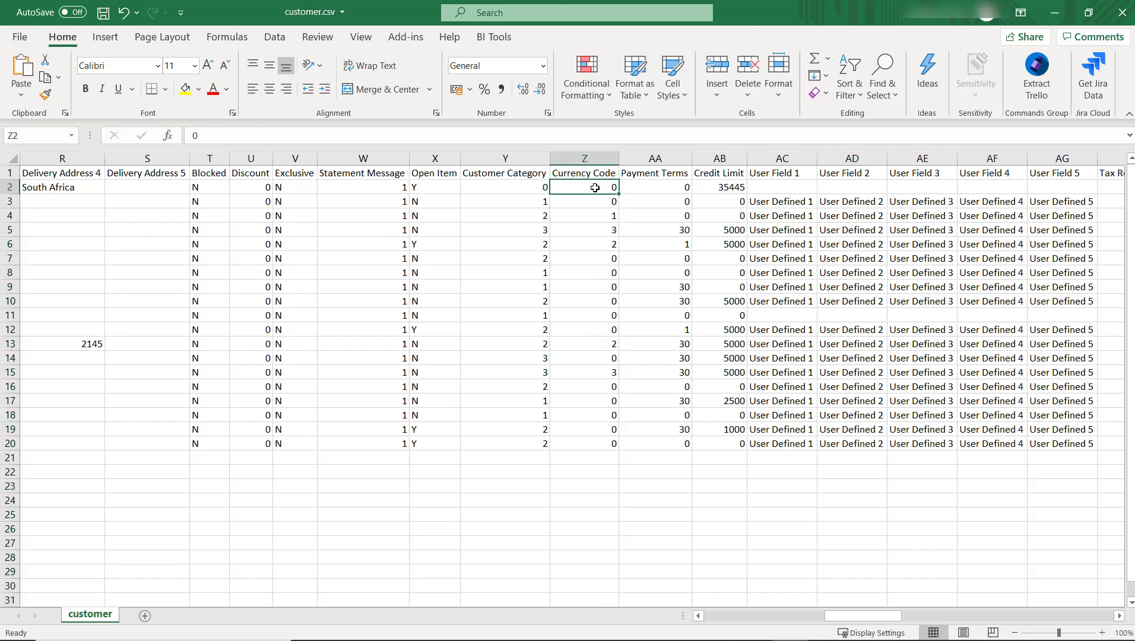
pyautogui.press('BackSpace')
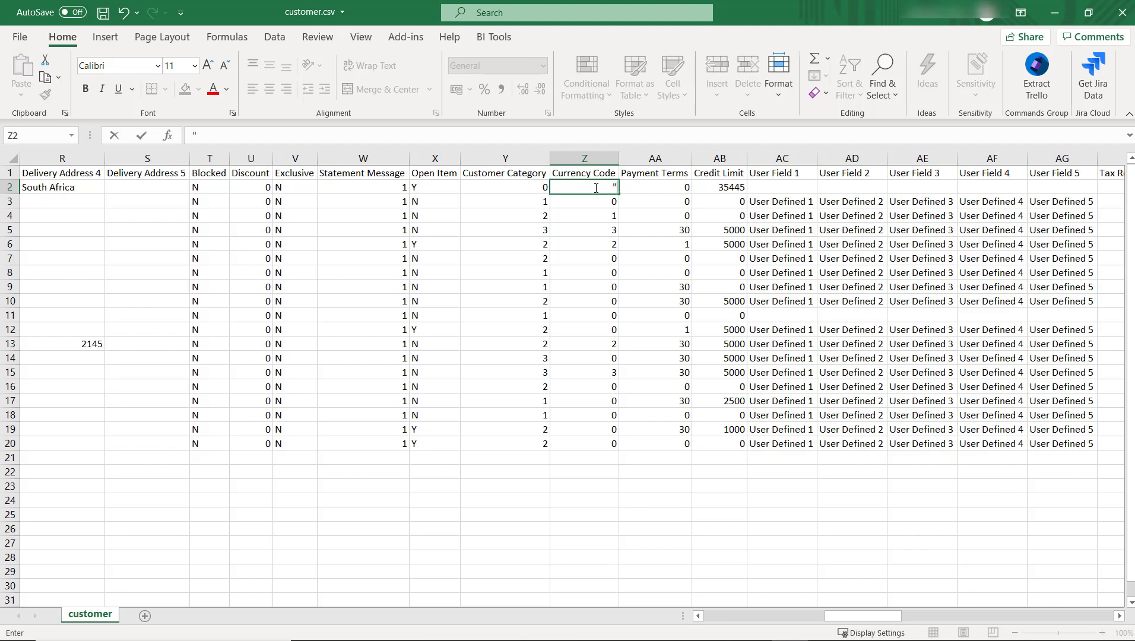
pyautogui.write('""')
pyautogui.click(603, 202)
pyautogui.press('BackSpace')
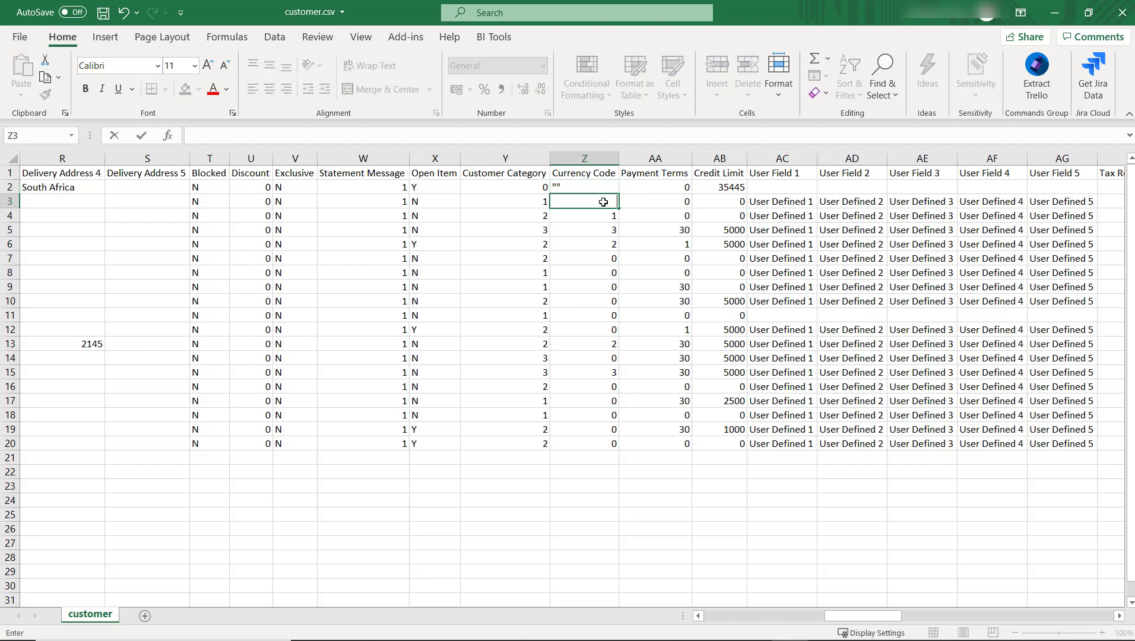
pyautogui.write('""')
pyautogui.click(599, 215)
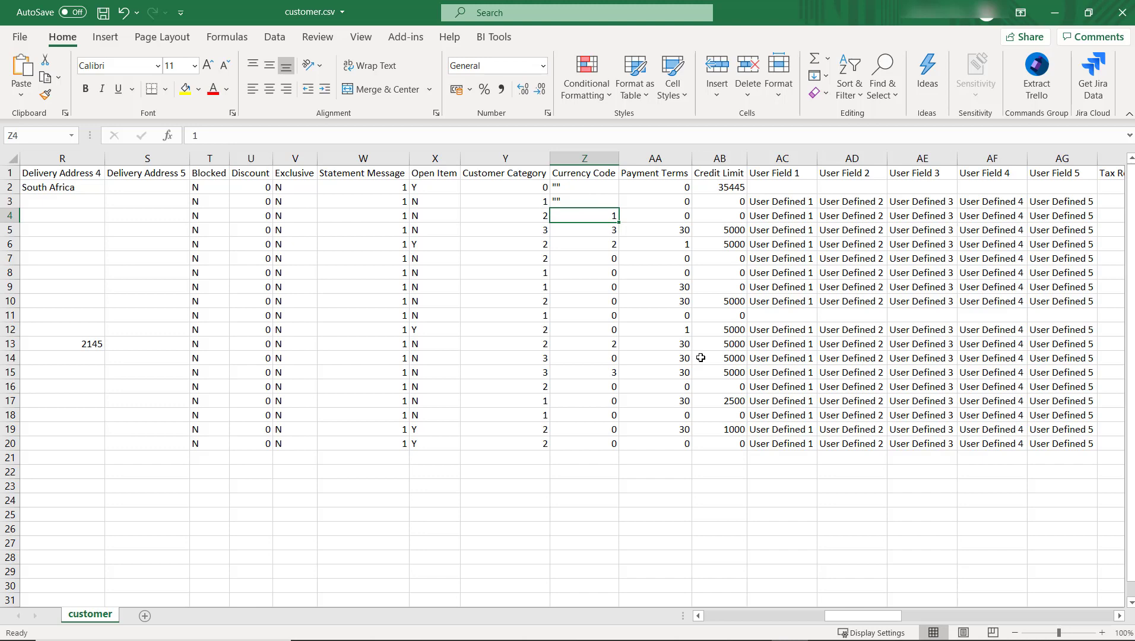
pyautogui.moveTo(871, 621); pyautogui.dragTo(970, 619)
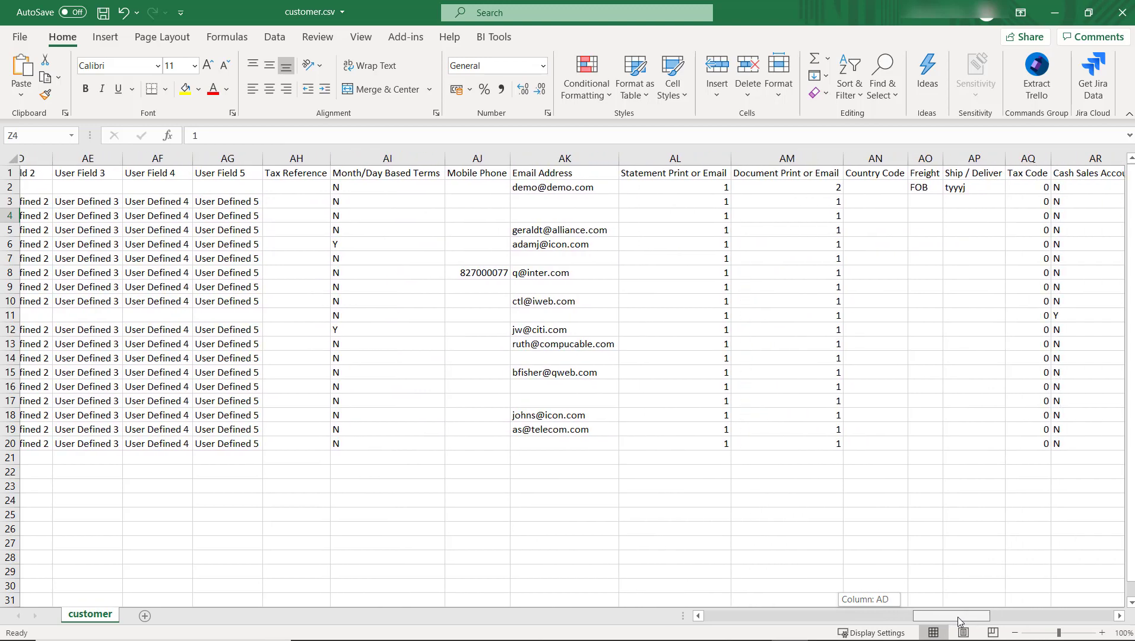
# Step: Start a quote in Country Code cell AN2 and bring the last columns into view
pyautogui.click(772, 158)
pyautogui.click(774, 189)
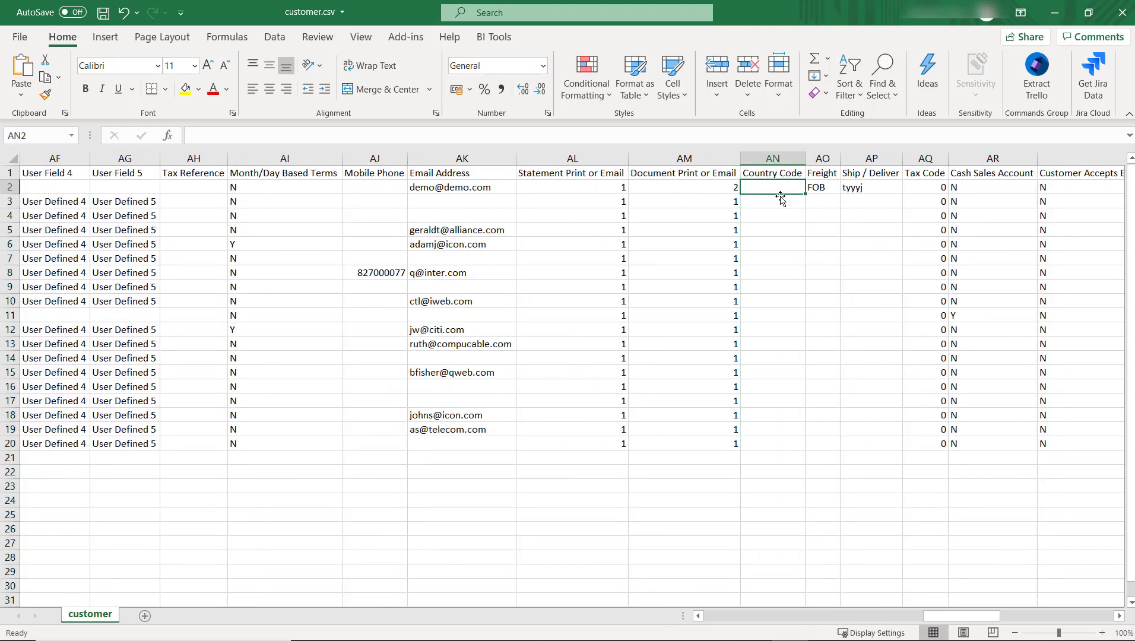
pyautogui.write('"')
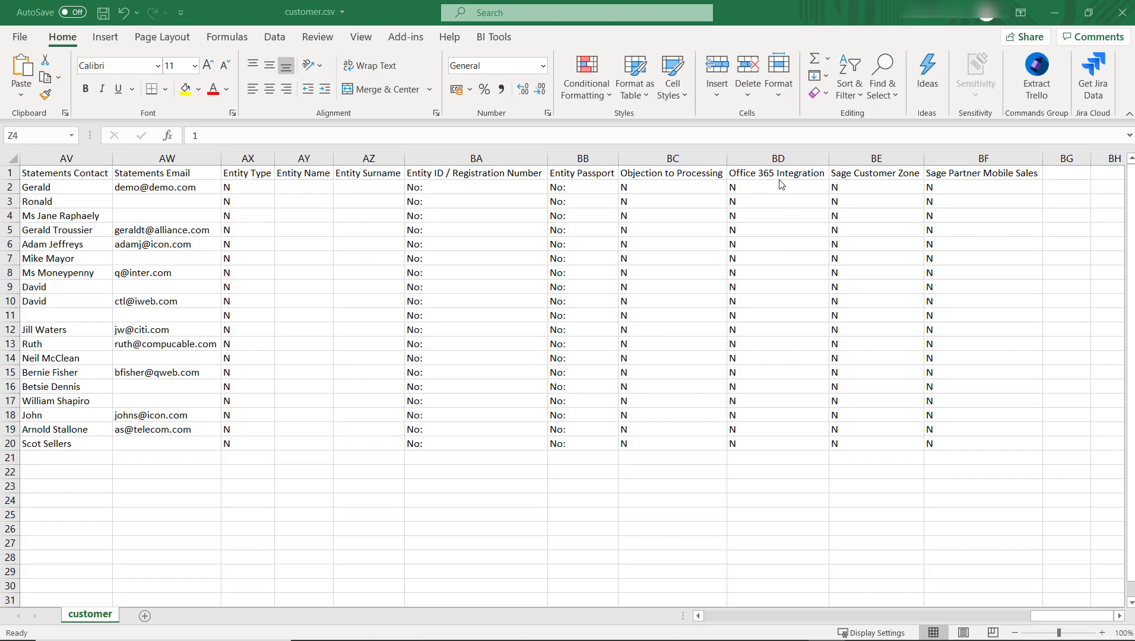
# Step: Check the Office 365 Integration, Sage Customer Zone and Sage Partner Mobile Sales values, rows 2 and 4
pyautogui.click(794, 159)
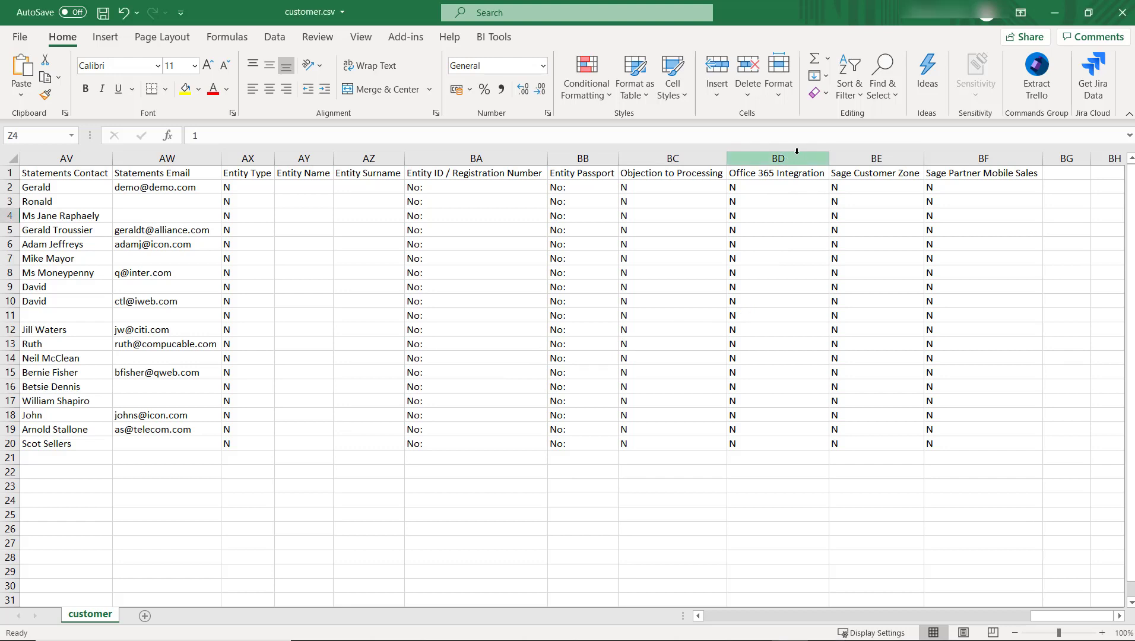
pyautogui.click(892, 158)
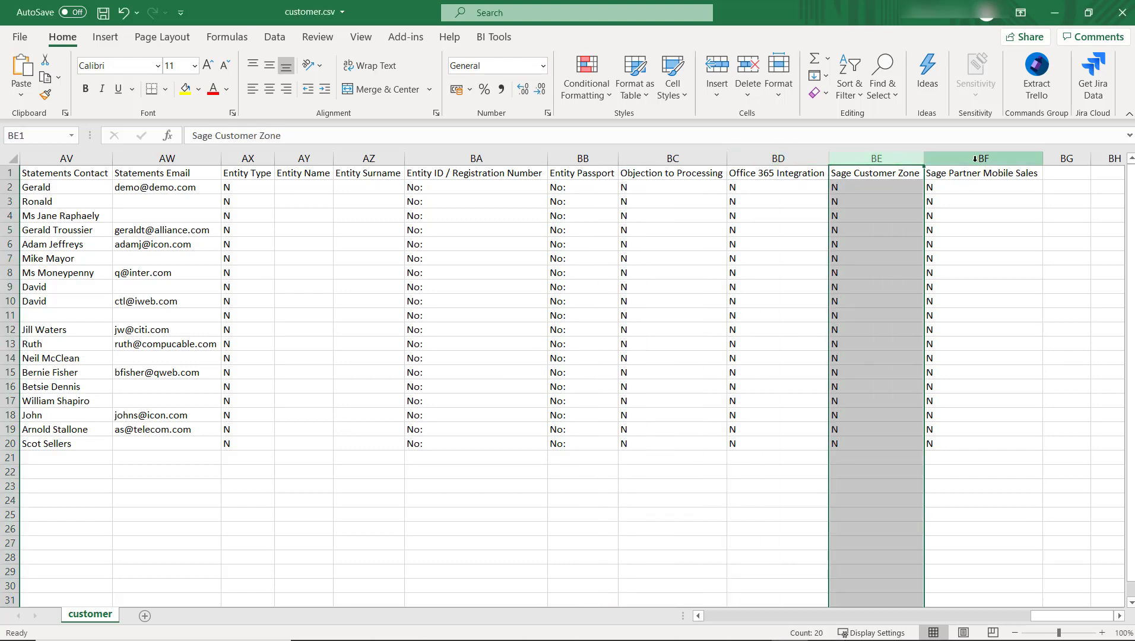
pyautogui.click(977, 159)
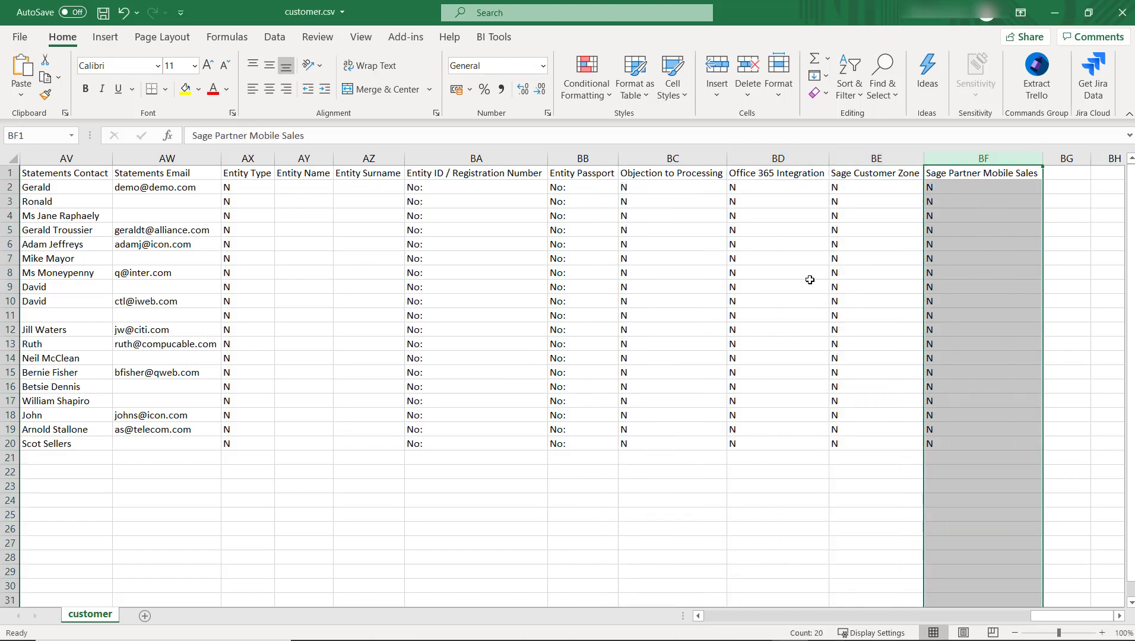
pyautogui.click(755, 188)
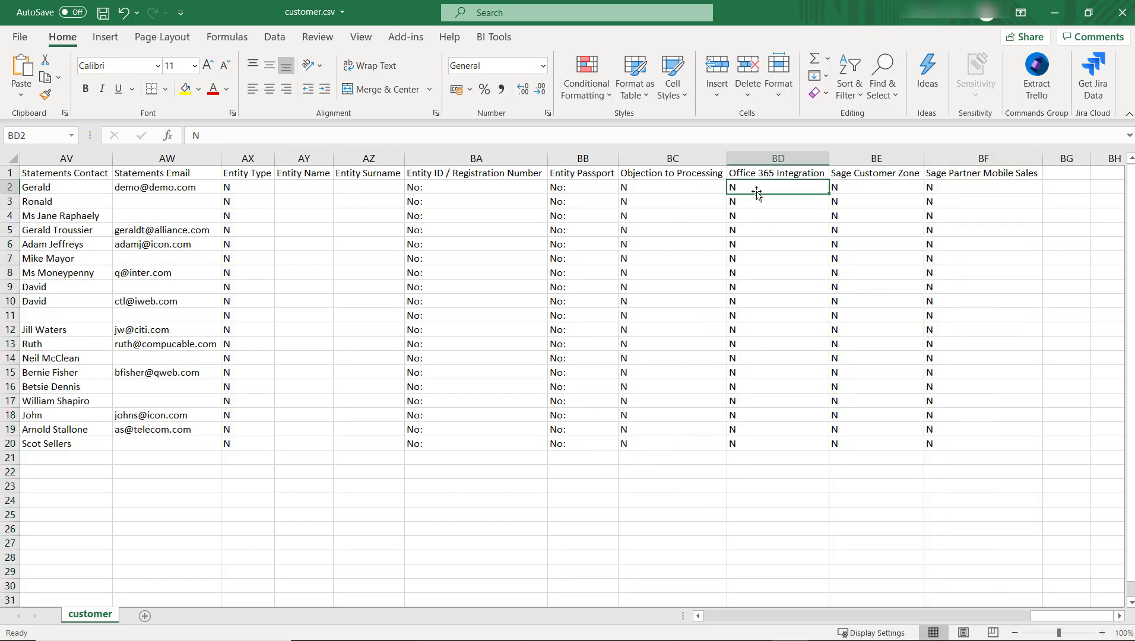
pyautogui.click(745, 215)
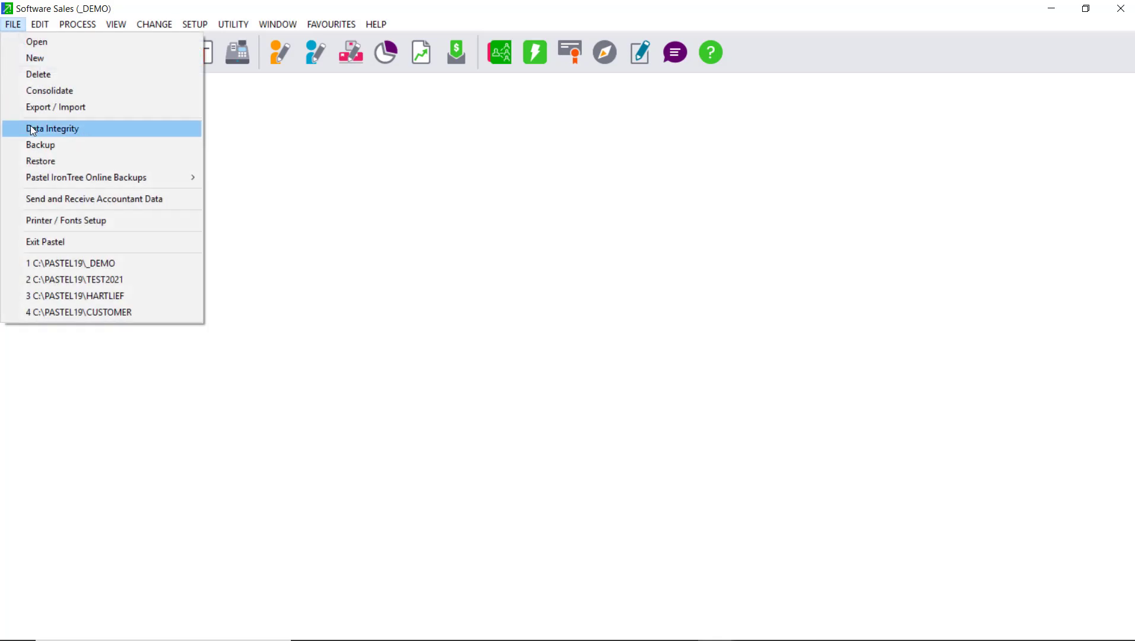
# Step: Set the Export / Import function to Import Customer Accounts
pyautogui.click(53, 108)
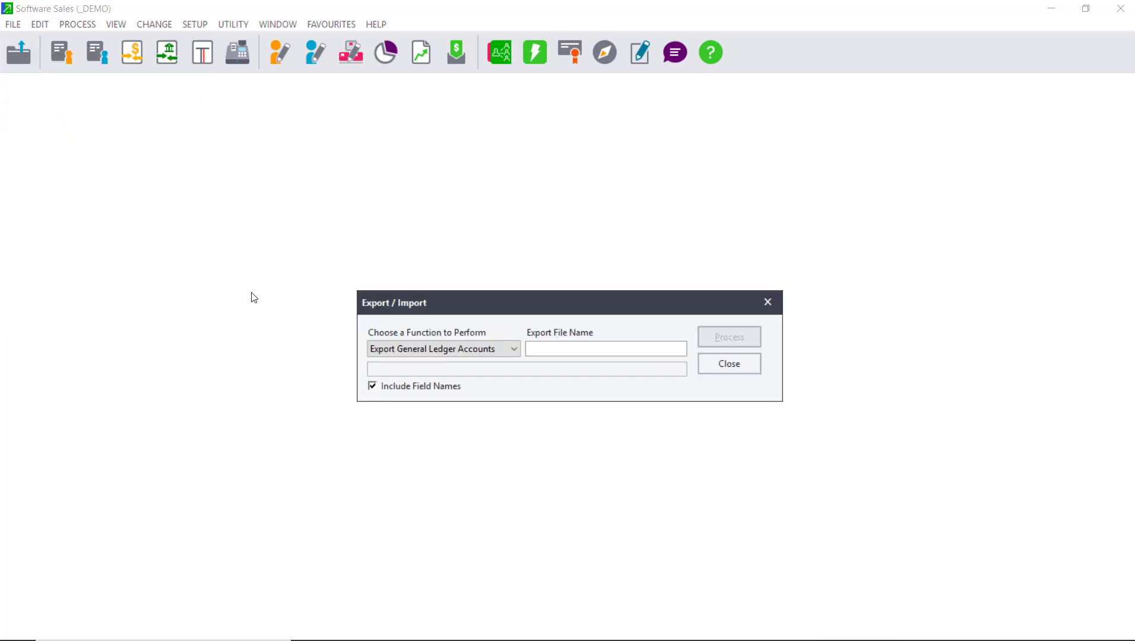
pyautogui.click(507, 347)
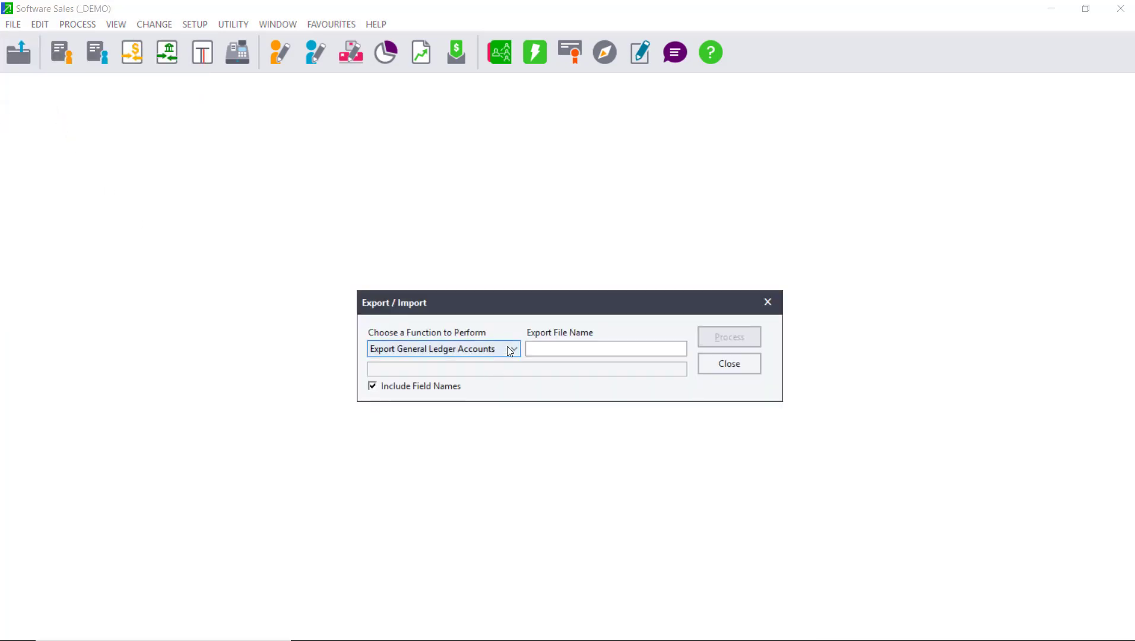
pyautogui.click(514, 348)
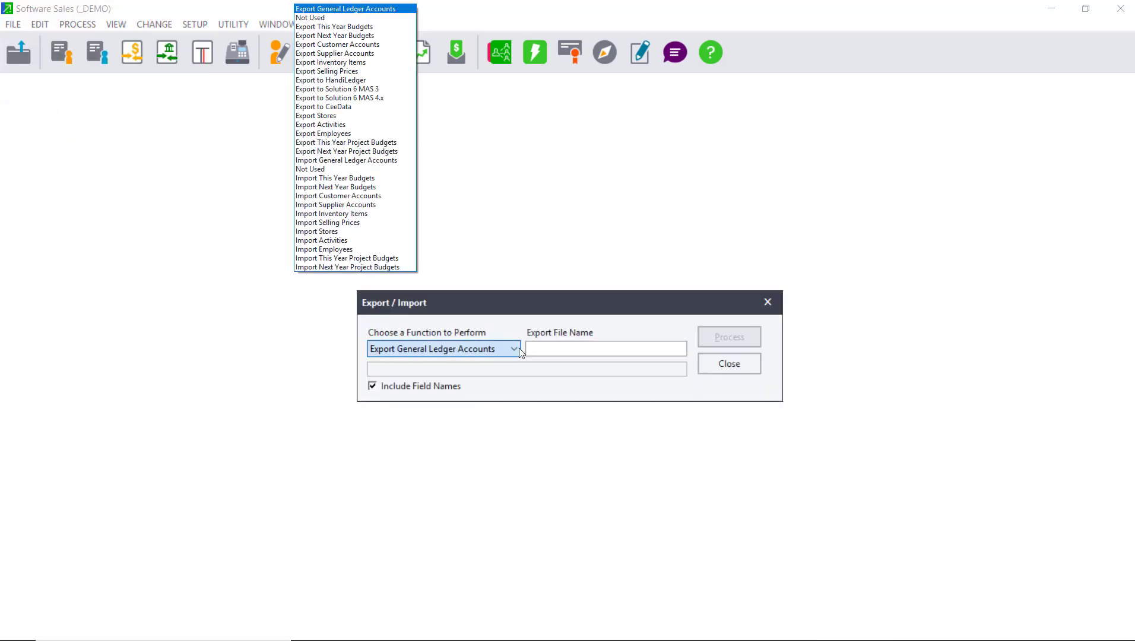
pyautogui.click(356, 196)
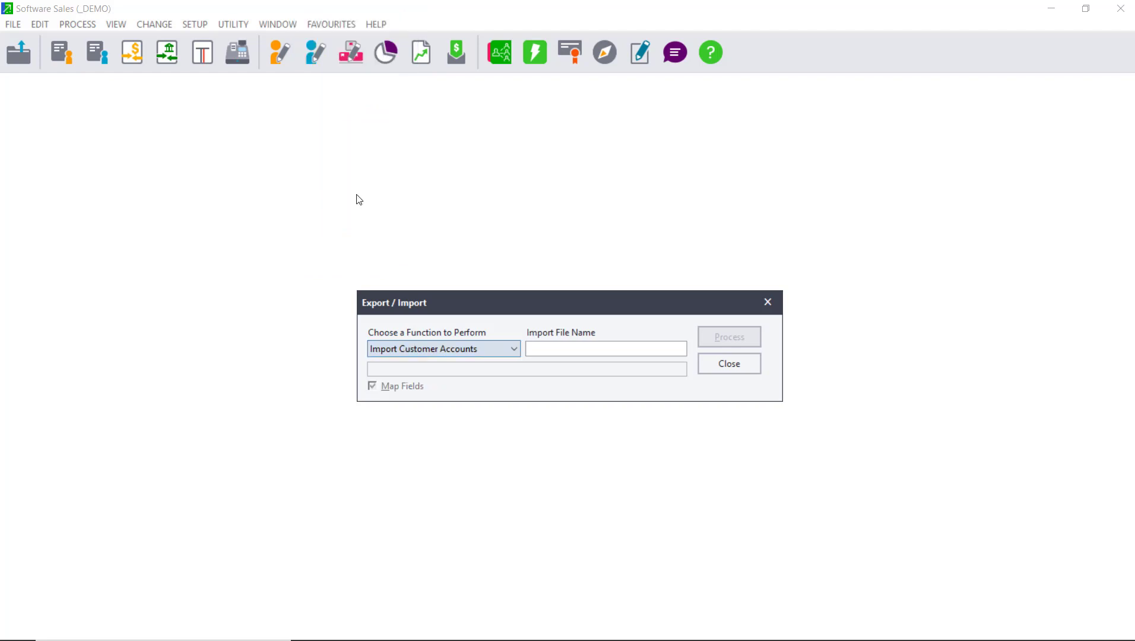
# Step: Choose customers.csv as the import file
pyautogui.click(633, 351)
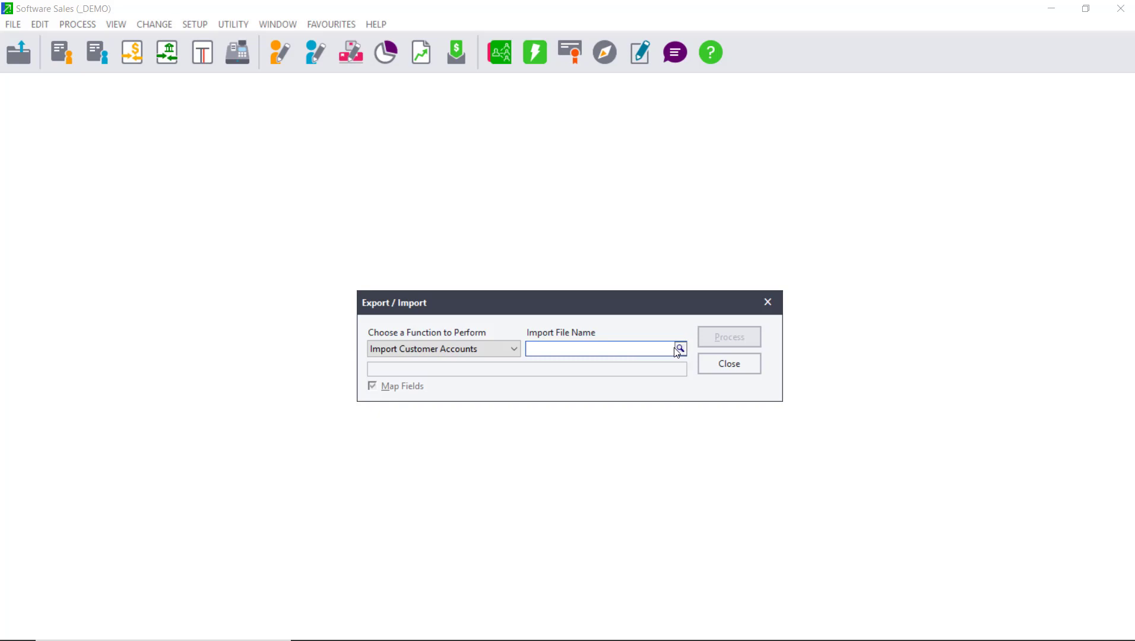
pyautogui.click(680, 349)
pyautogui.write('cus')
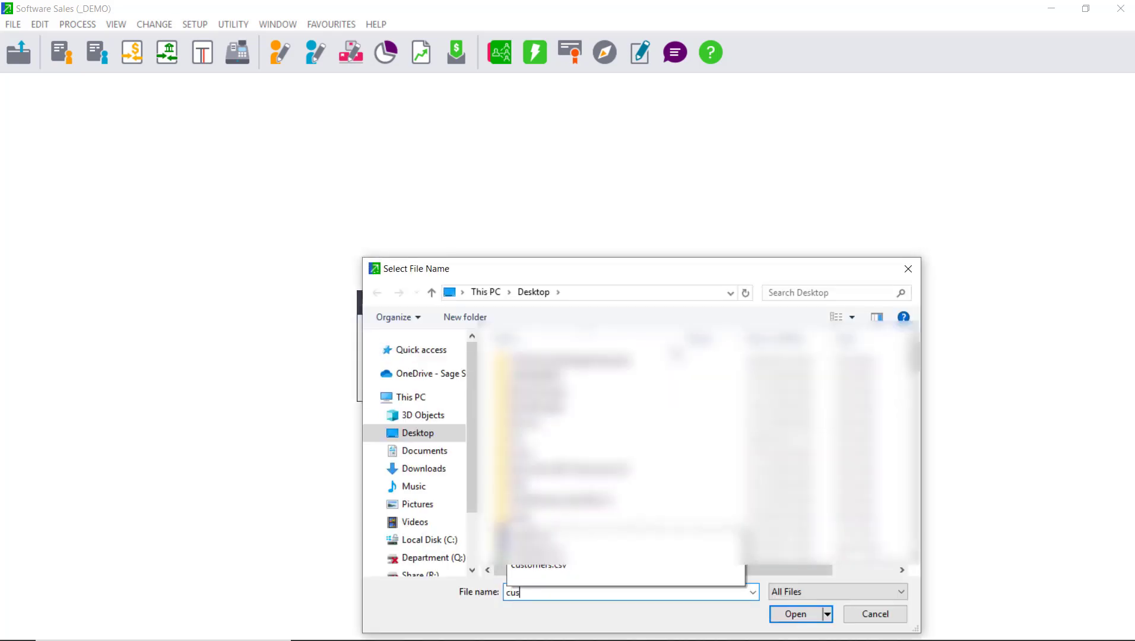
pyautogui.click(583, 568)
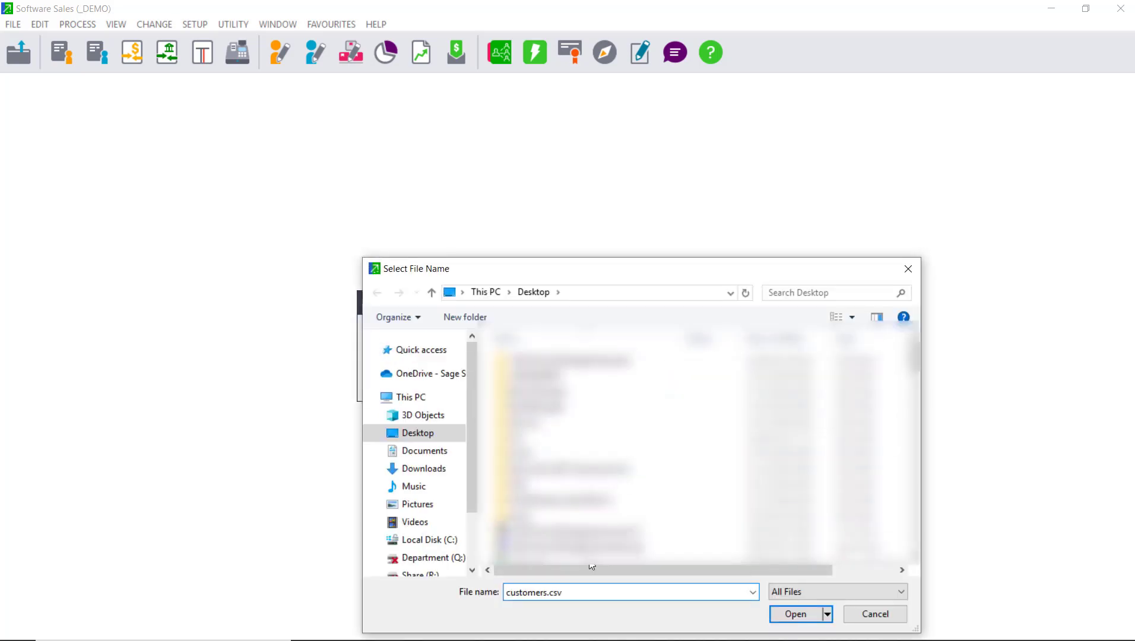
# Step: Confirm customers.csv, switch off Map Fields and process the customer import
pyautogui.click(795, 614)
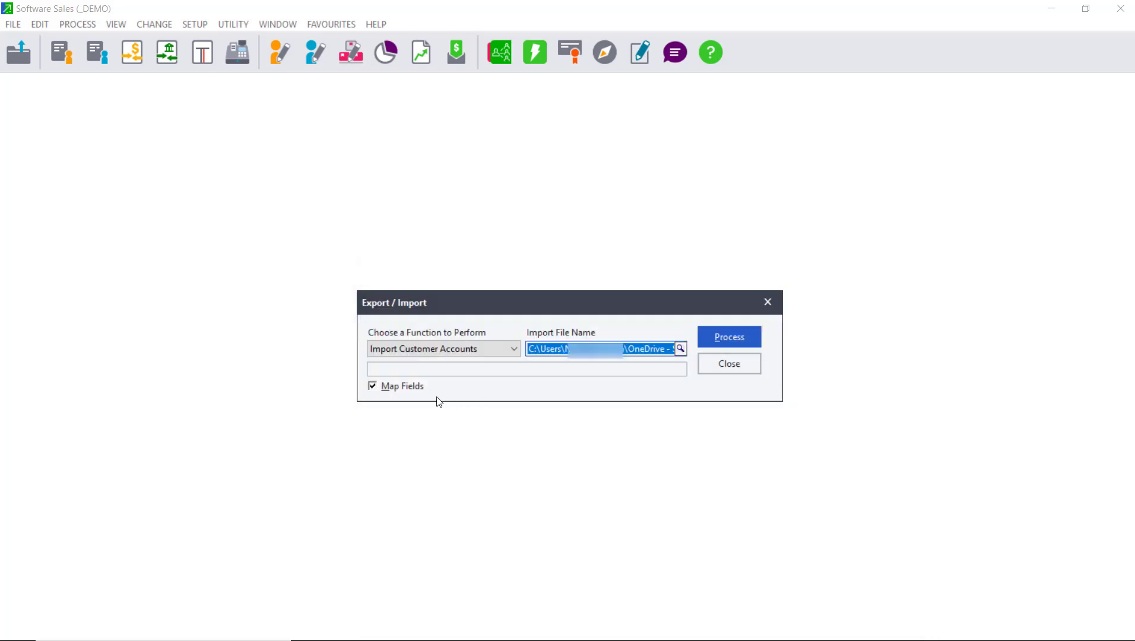
pyautogui.click(393, 386)
pyautogui.click(728, 340)
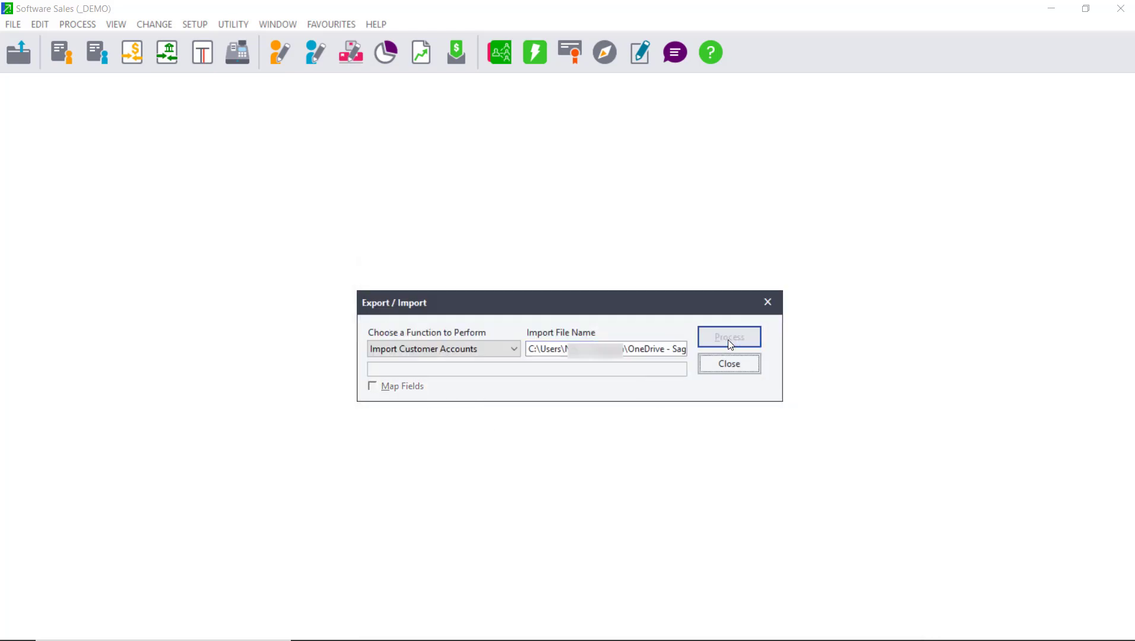